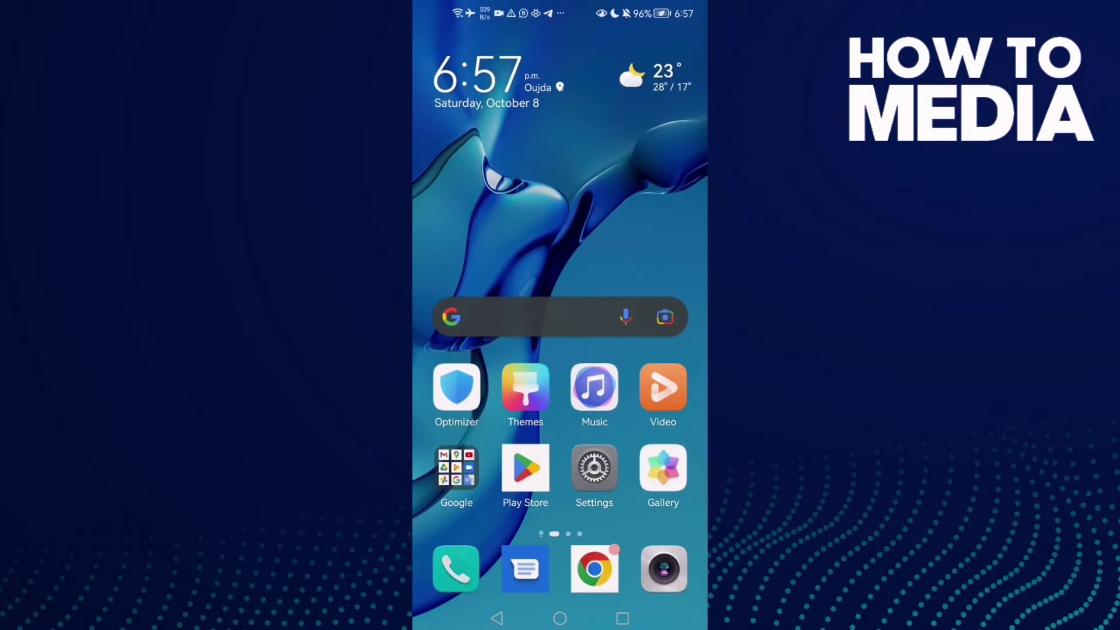
Launch Settings from the home screen and clear the leftover 'parent' search to reach the main list.
{"action": "left_click", "coordinate": [594, 470]}
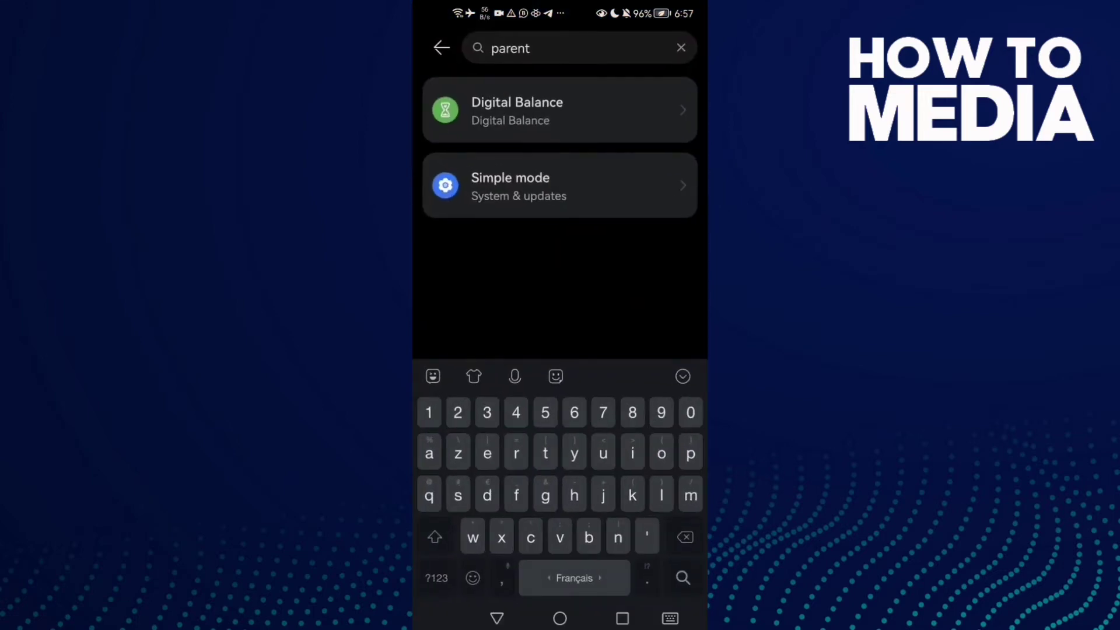
{"action": "left_click", "coordinate": [680, 48]}
{"action": "left_click", "coordinate": [496, 618]}
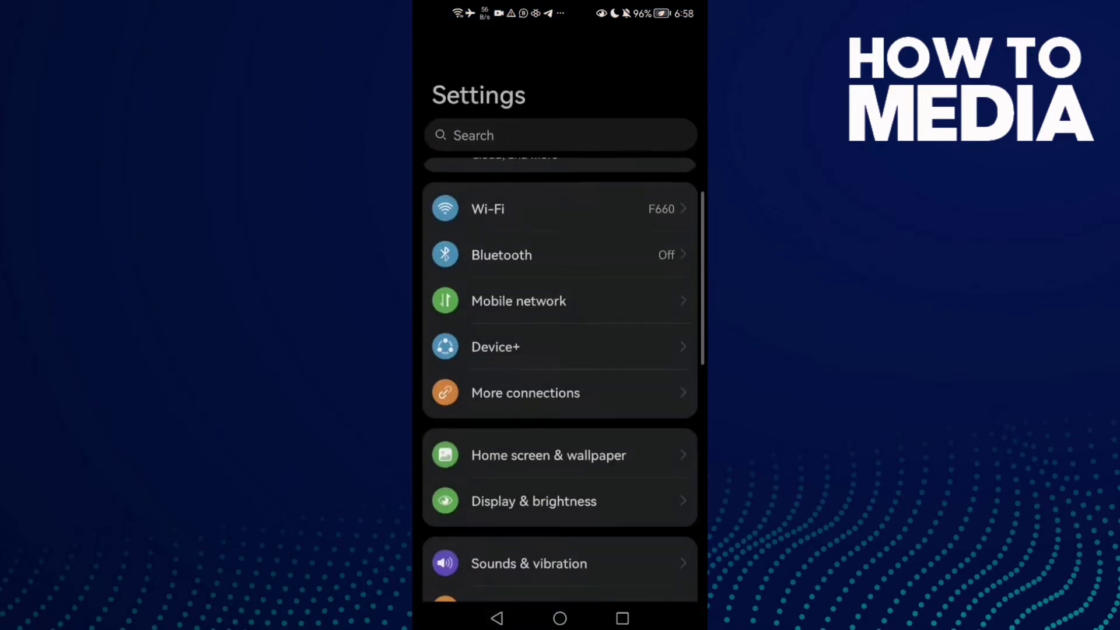
{"action": "scroll", "coordinate": [654, 321], "scroll_direction": "down", "scroll_amount": 5}
{"action": "scroll", "coordinate": [654, 320], "scroll_direction": "up", "scroll_amount": 5}
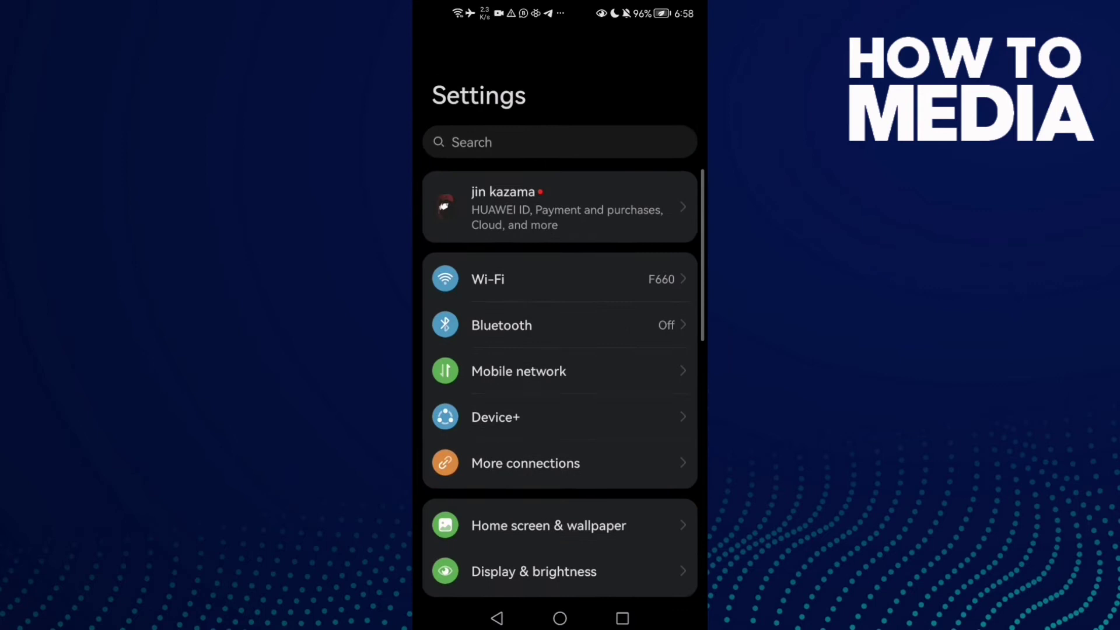
Search Settings for 'applock' and open the App Lock result.
{"action": "left_click", "coordinate": [526, 136]}
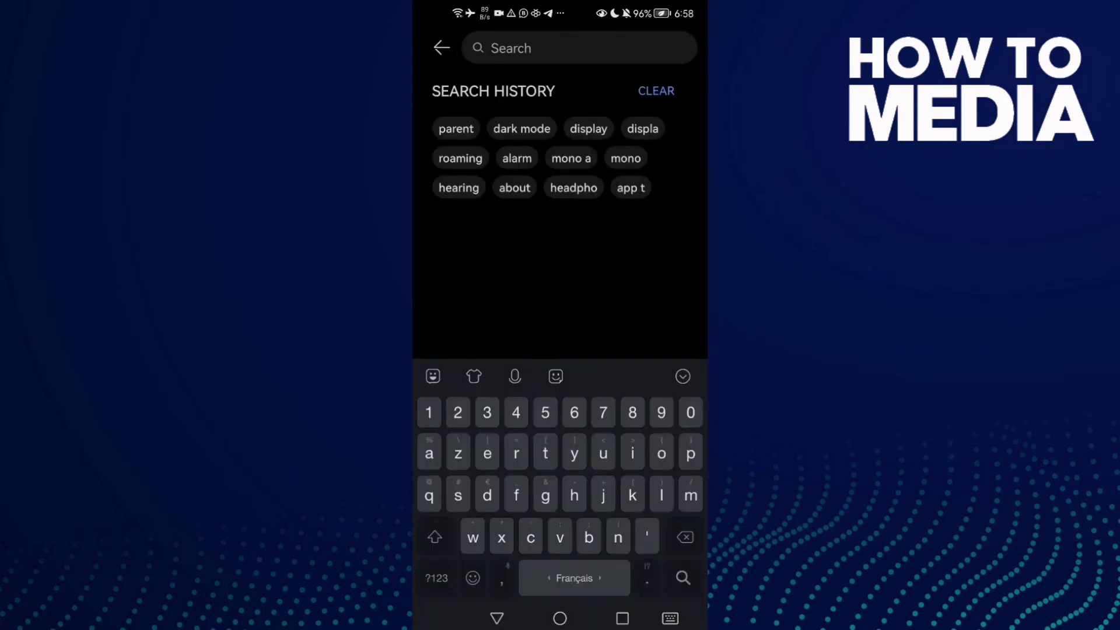
{"action": "type", "text": "applock"}
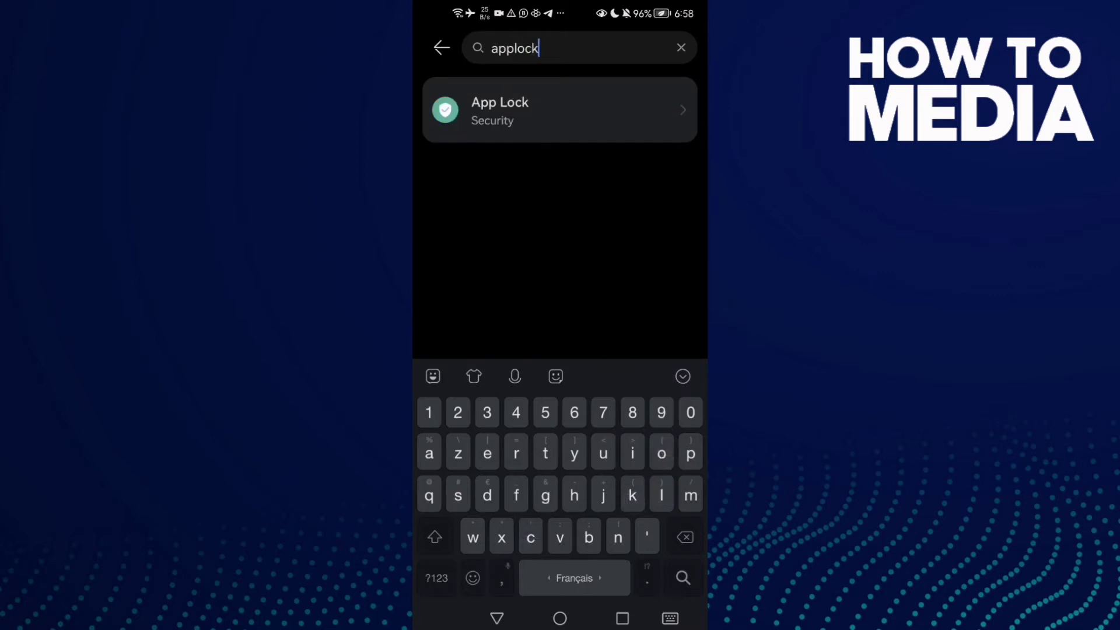
{"action": "left_click", "coordinate": [682, 377]}
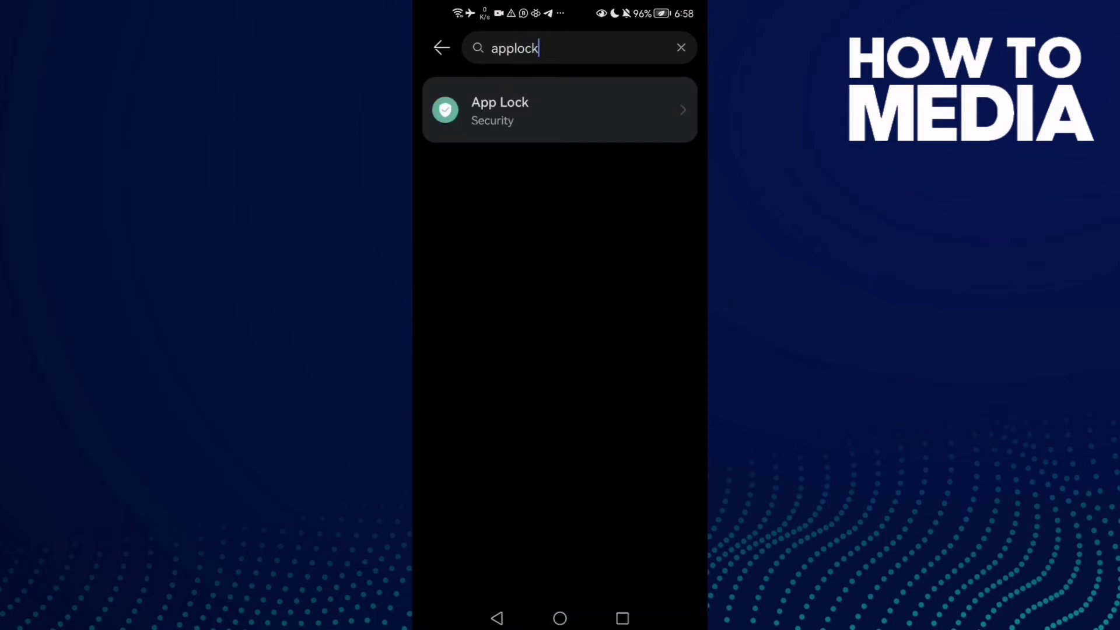
{"action": "left_click_drag", "start_coordinate": [583, 114], "coordinate": [585, 99]}
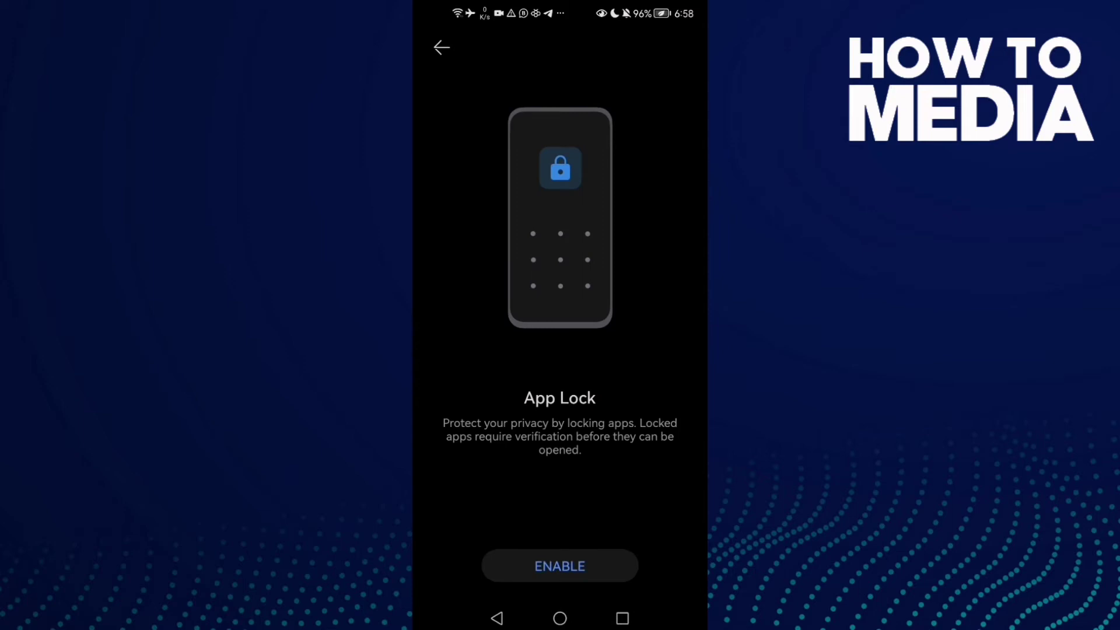
Enable App Lock, setting a custom PIN and a security question.
{"action": "left_click", "coordinate": [559, 565]}
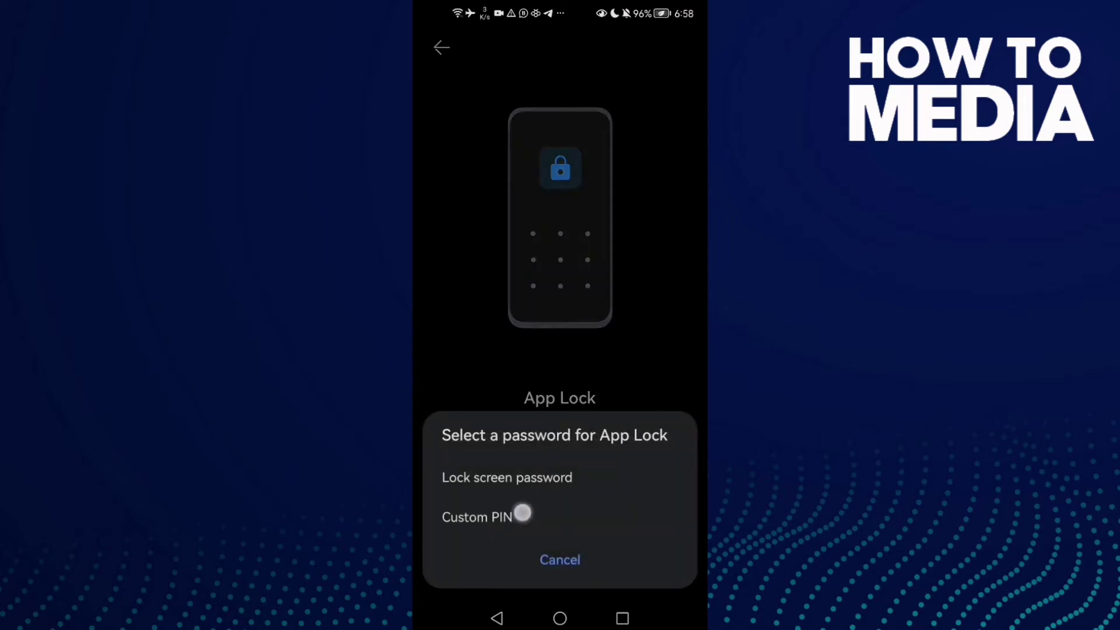
{"action": "left_click_drag", "start_coordinate": [519, 513], "coordinate": [589, 511]}
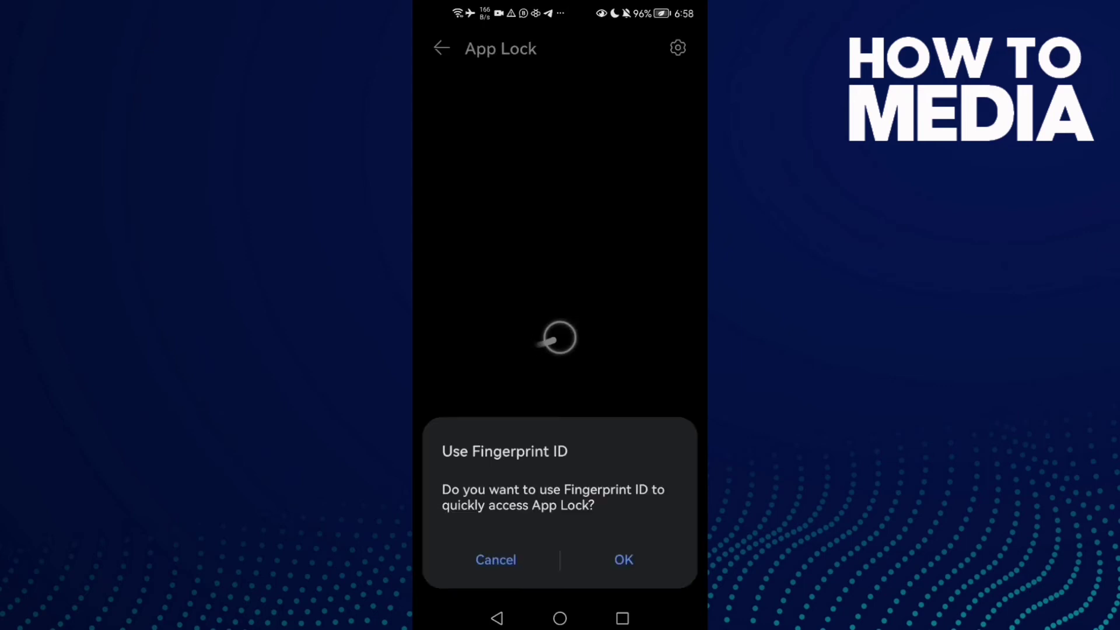
Decline Fingerprint ID access and switch on the Google Play Store lock.
{"action": "left_click", "coordinate": [495, 559]}
{"action": "scroll", "coordinate": [652, 341], "scroll_direction": "down", "scroll_amount": 3}
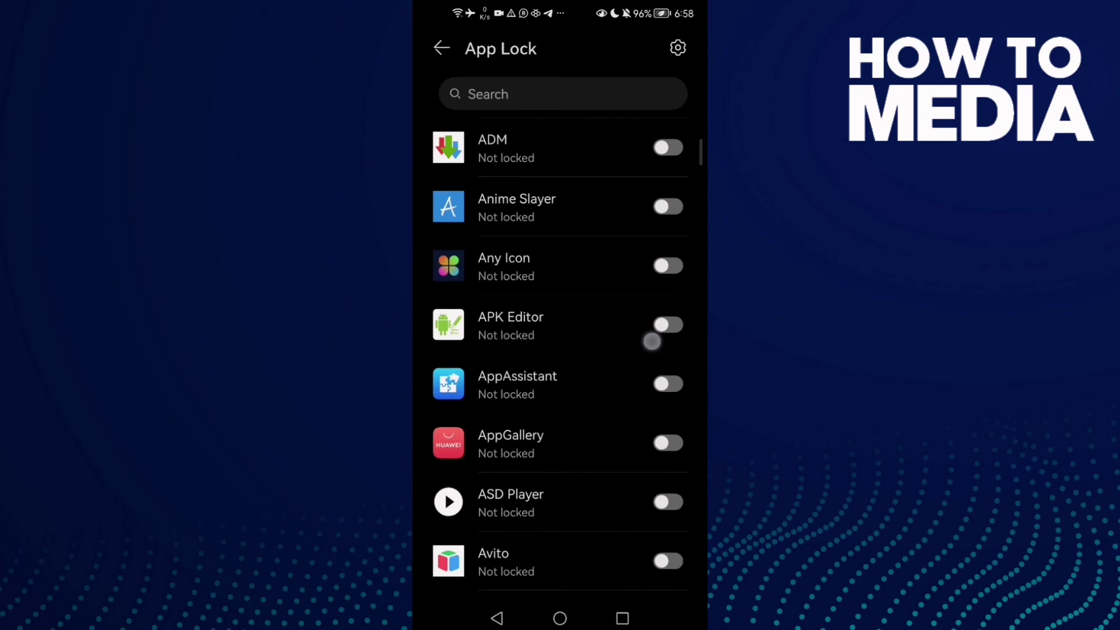
{"action": "scroll", "coordinate": [652, 341], "scroll_direction": "up", "scroll_amount": 3}
{"action": "scroll", "coordinate": [625, 492], "scroll_direction": "down", "scroll_amount": 10}
{"action": "scroll", "coordinate": [655, 368], "scroll_direction": "down", "scroll_amount": 8}
{"action": "scroll", "coordinate": [635, 382], "scroll_direction": "down", "scroll_amount": 5}
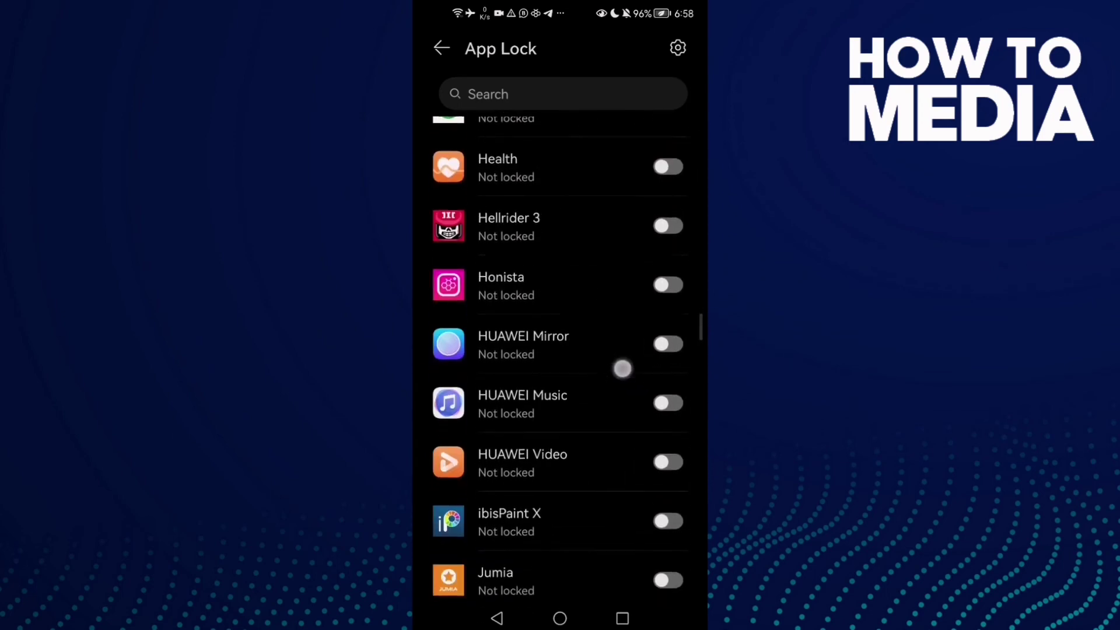
{"action": "scroll", "coordinate": [622, 369], "scroll_direction": "up", "scroll_amount": 5}
{"action": "left_click", "coordinate": [668, 336]}
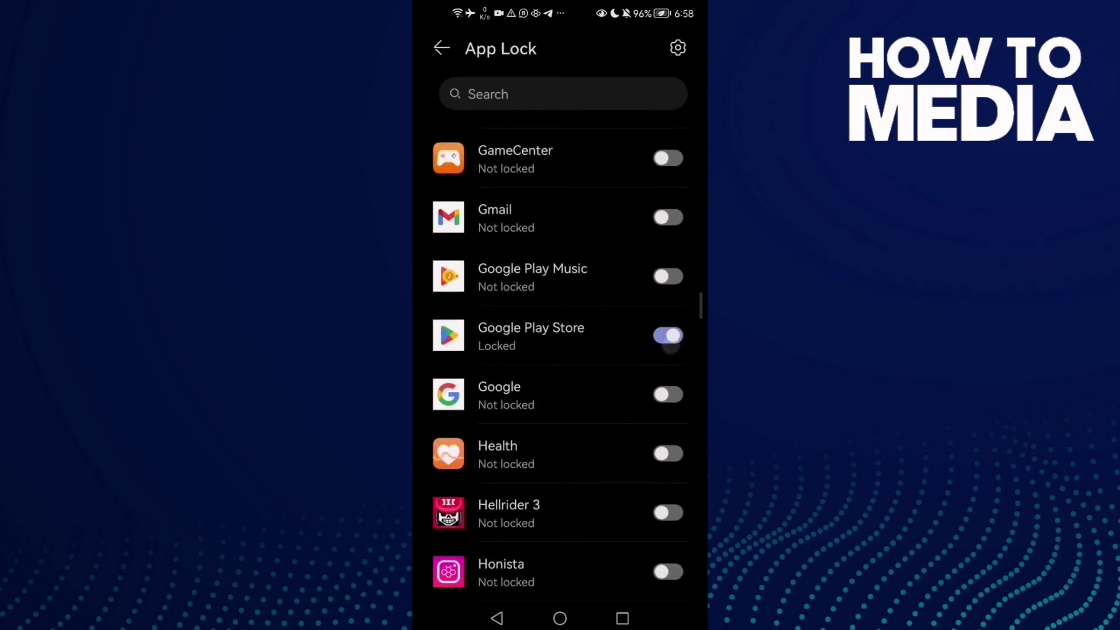
{"action": "scroll", "coordinate": [623, 449], "scroll_direction": "up", "scroll_amount": 2}
{"action": "left_click", "coordinate": [667, 383]}
{"action": "scroll", "coordinate": [620, 423], "scroll_direction": "up", "scroll_amount": 8}
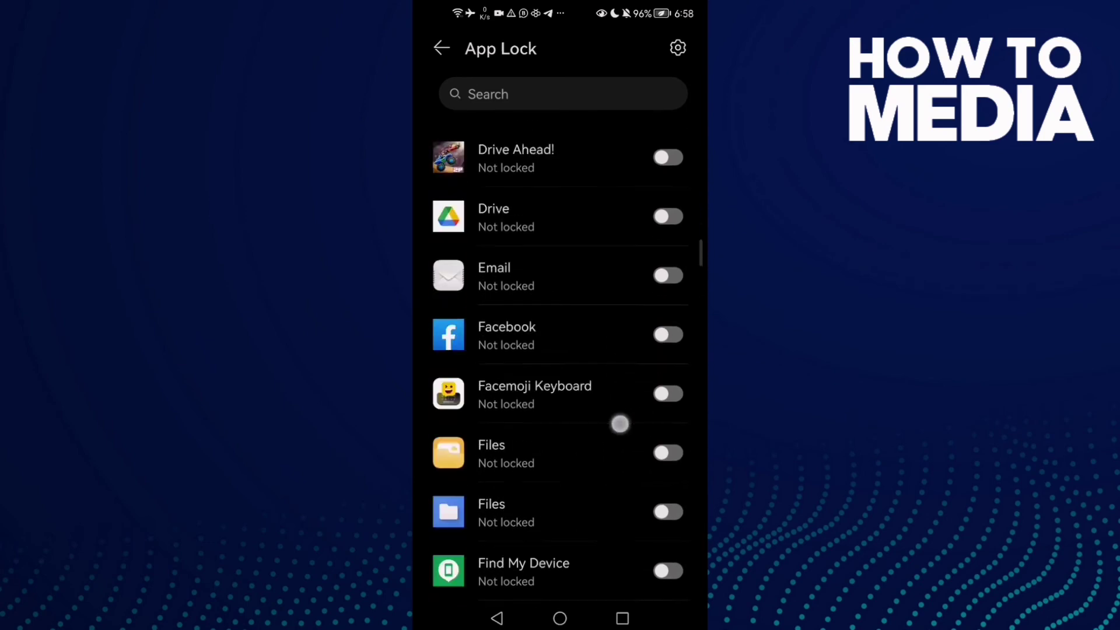
{"action": "scroll", "coordinate": [619, 423], "scroll_direction": "up", "scroll_amount": 10}
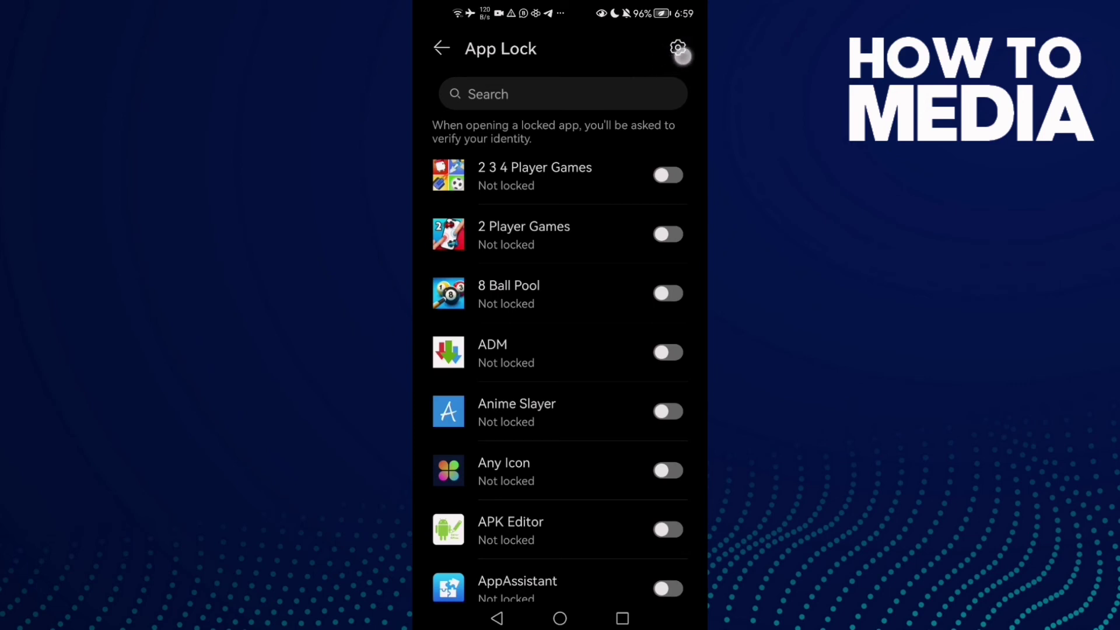
Open App Lock's password settings and scroll to the DISABLE APP LOCK option.
{"action": "left_click", "coordinate": [678, 50]}
{"action": "left_click_drag", "start_coordinate": [535, 566], "coordinate": [655, 425]}
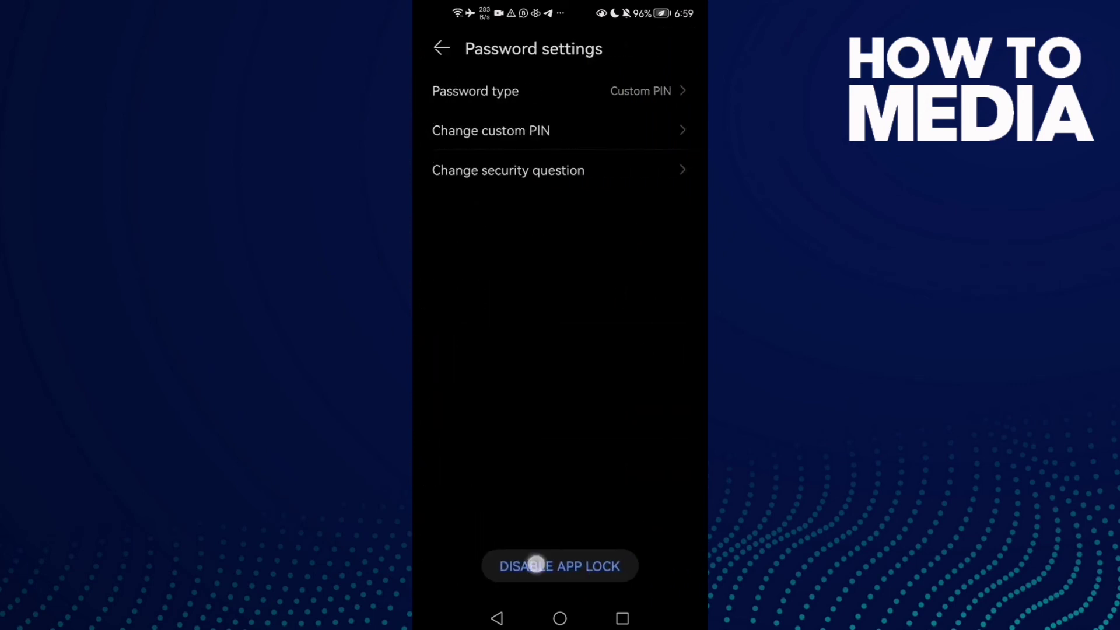